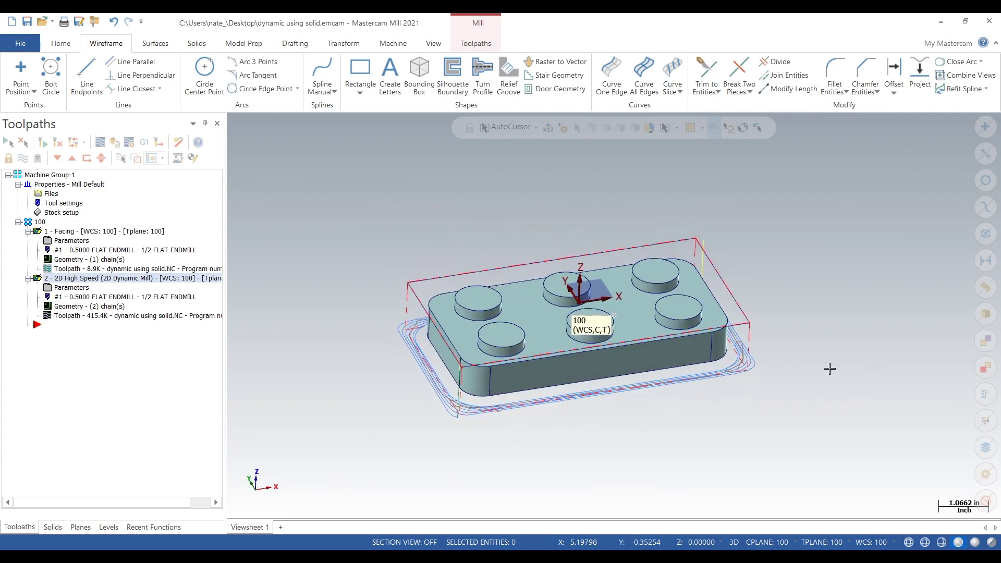
Step: Dismiss the viewport view menu without changing the view and show the Toolpaths ribbon commands
right_click(826, 313)
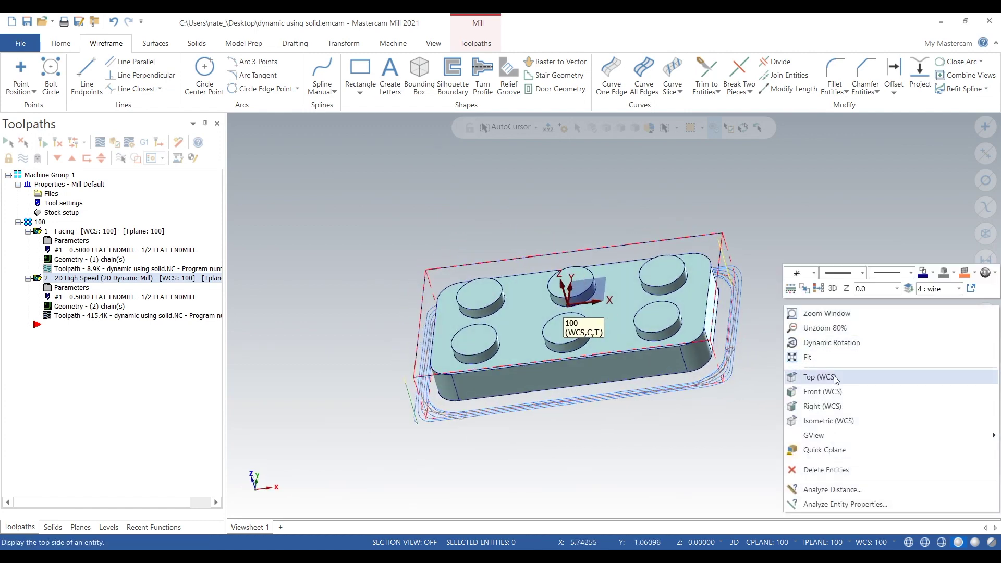
click(794, 215)
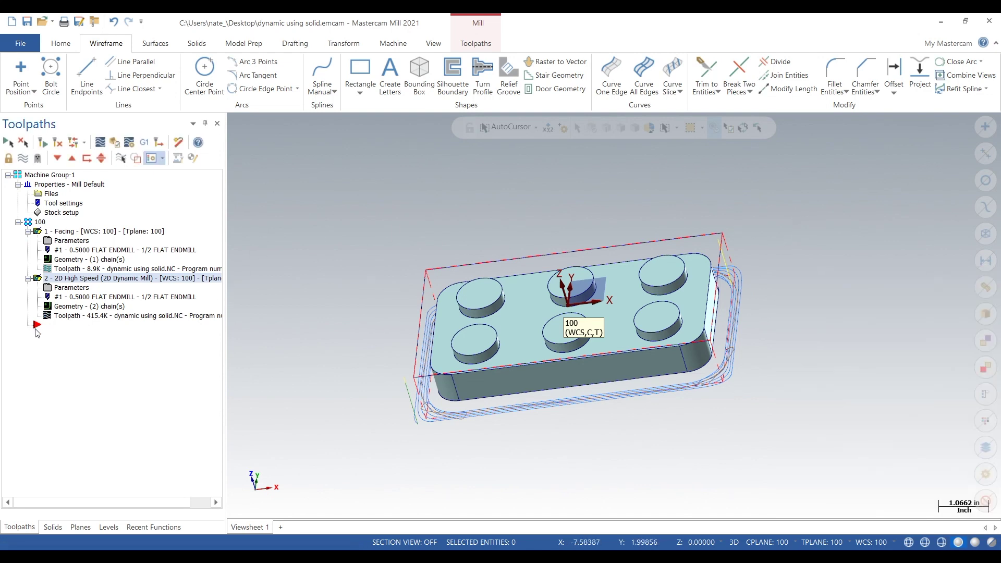
click(468, 47)
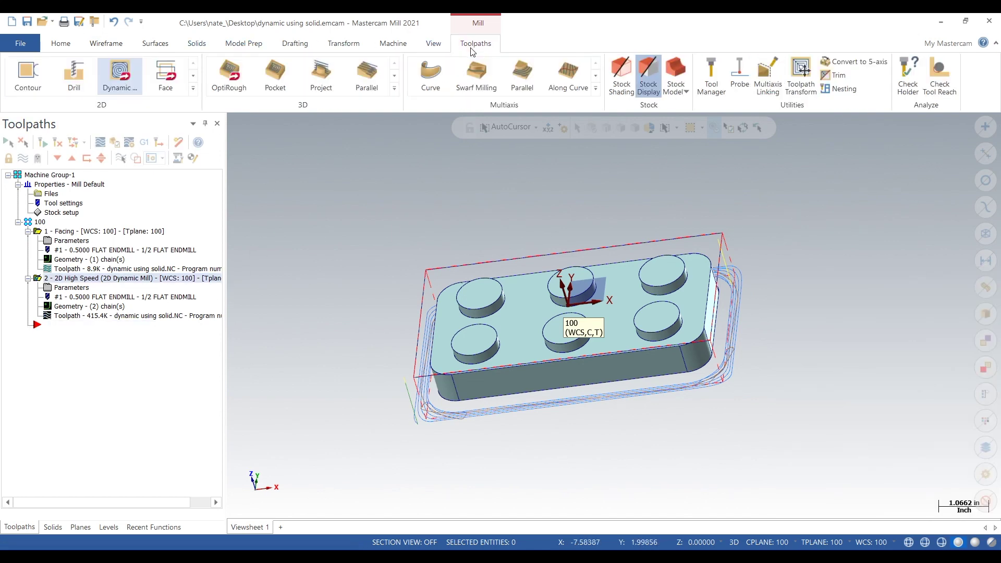
Step: Start a 2D Dynamic Mill toolpath with the part's top face as the machining region
click(119, 86)
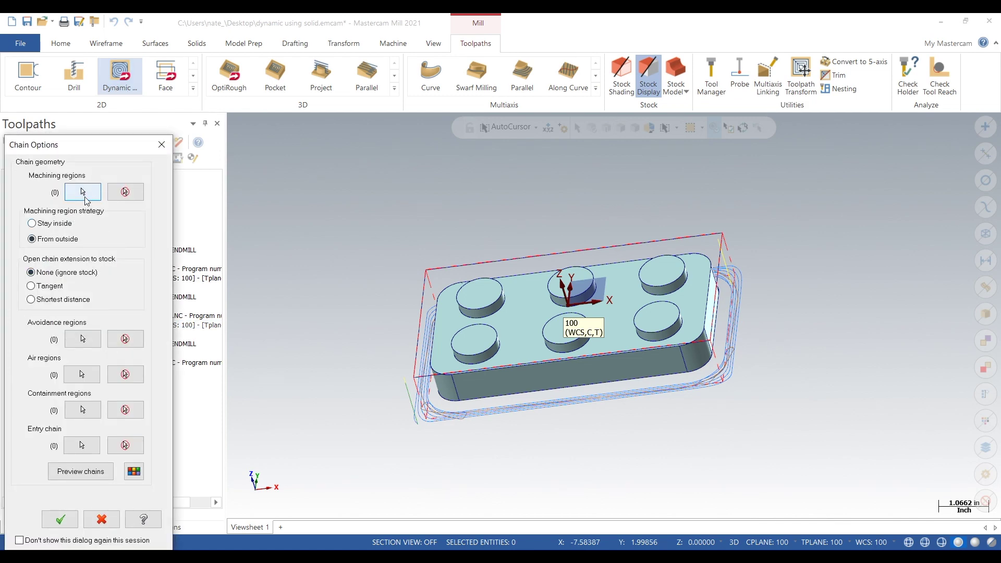
click(87, 195)
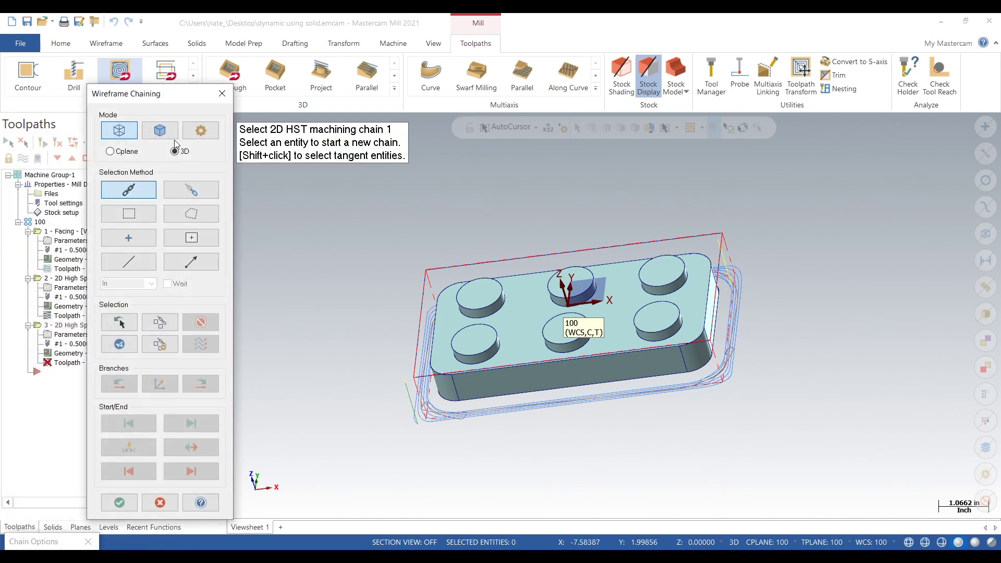
click(161, 131)
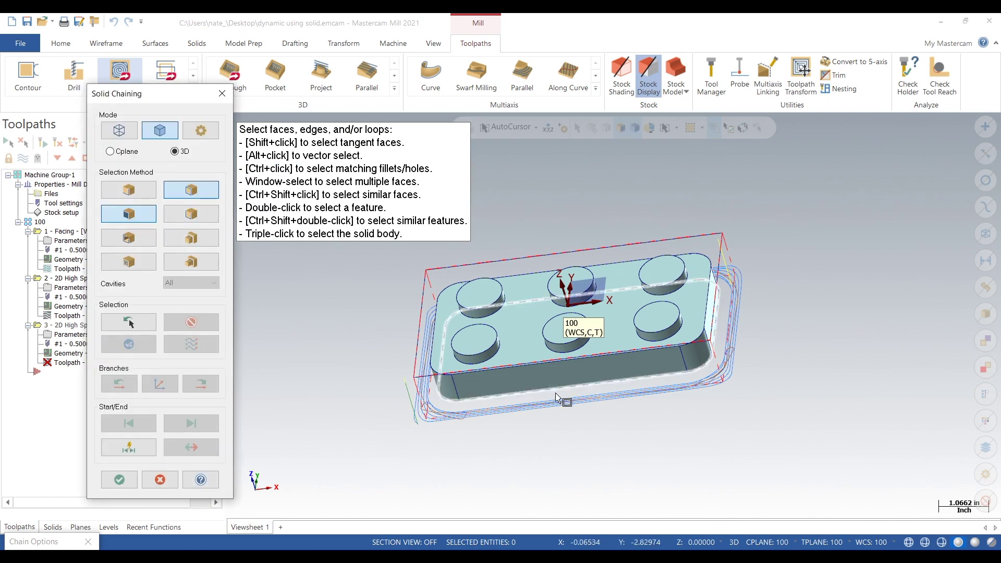
click(616, 324)
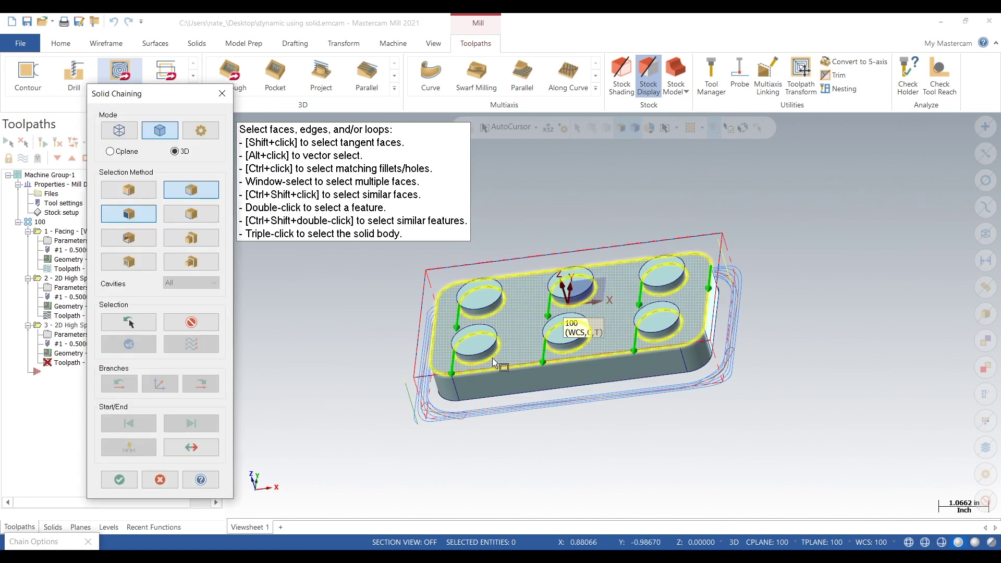
click(119, 479)
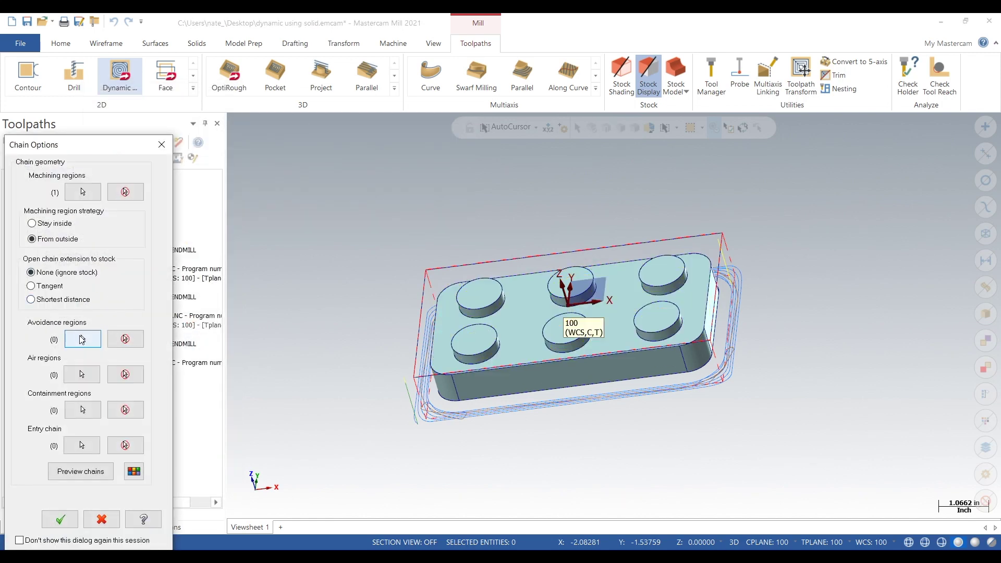
Step: Set all six bosses as avoidance regions and accept the chains
click(82, 339)
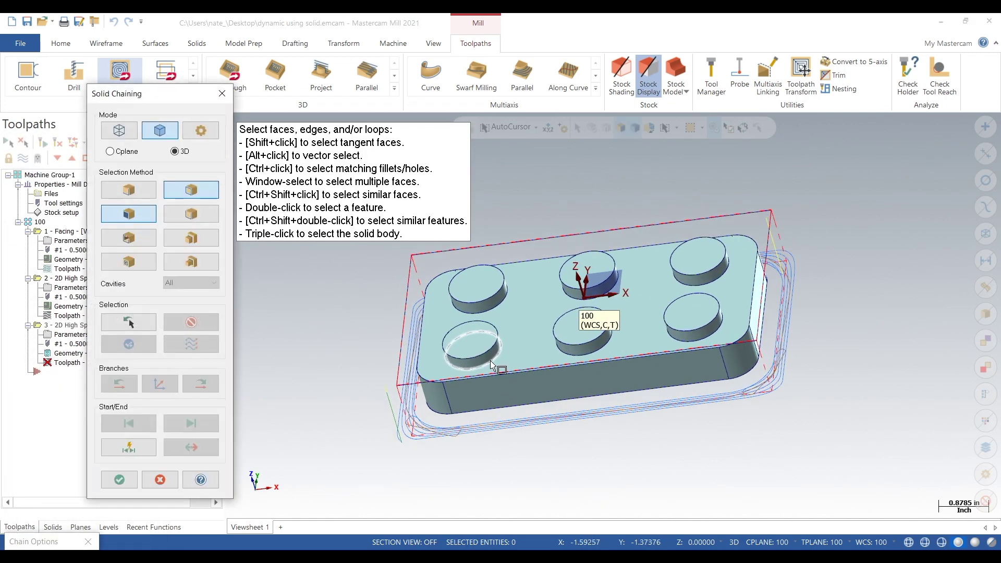
click(499, 362)
click(501, 296)
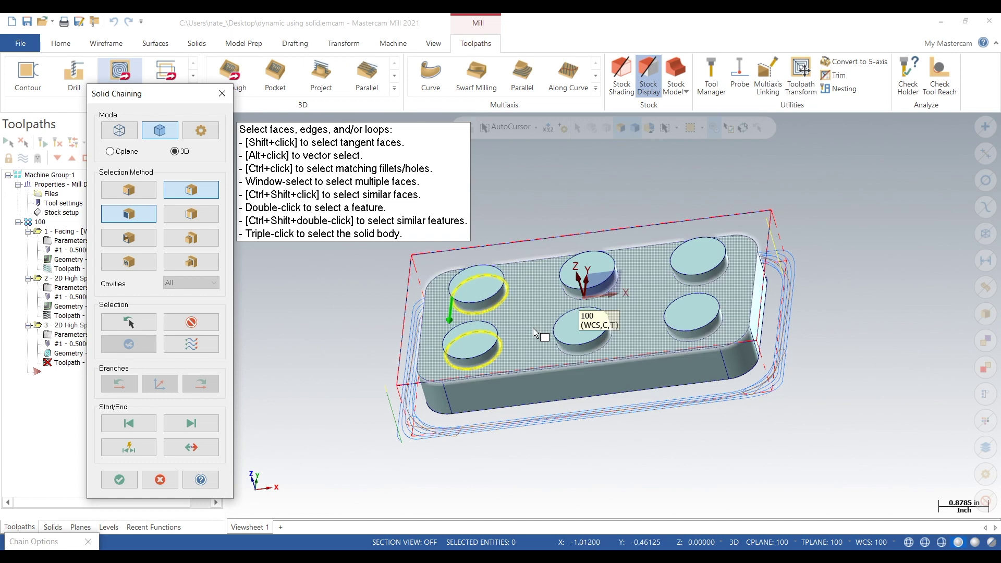
click(593, 354)
click(614, 284)
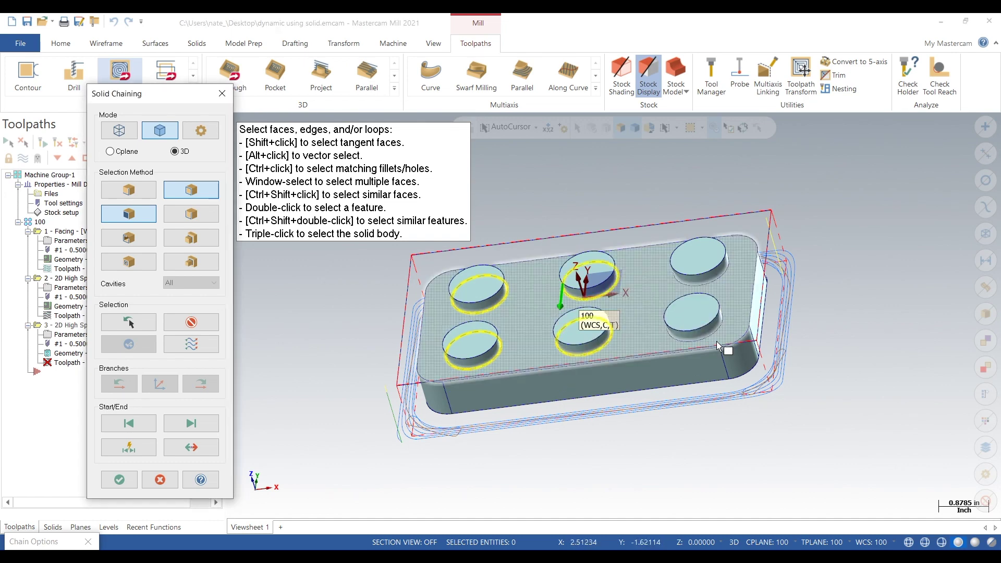
click(709, 340)
click(725, 282)
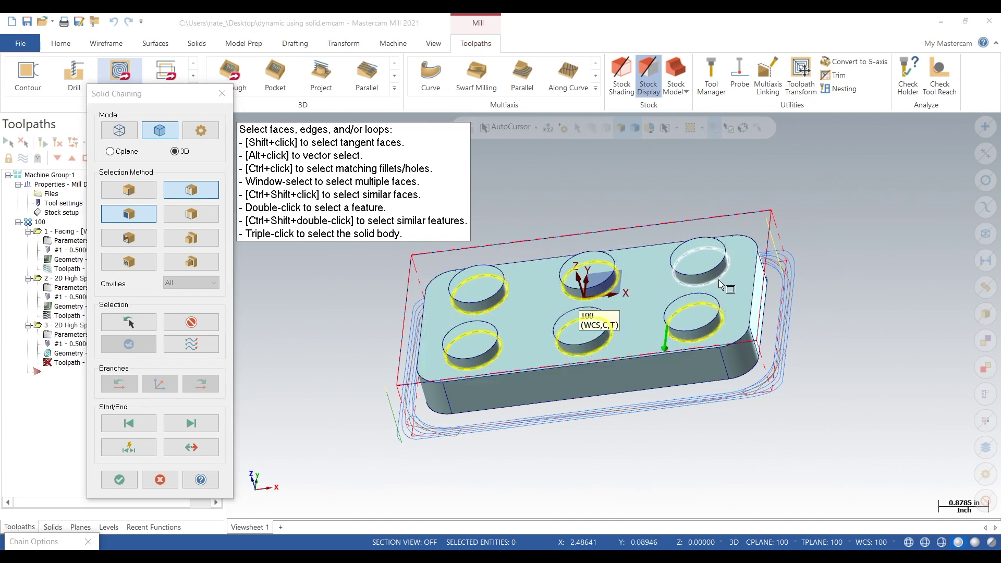
click(123, 481)
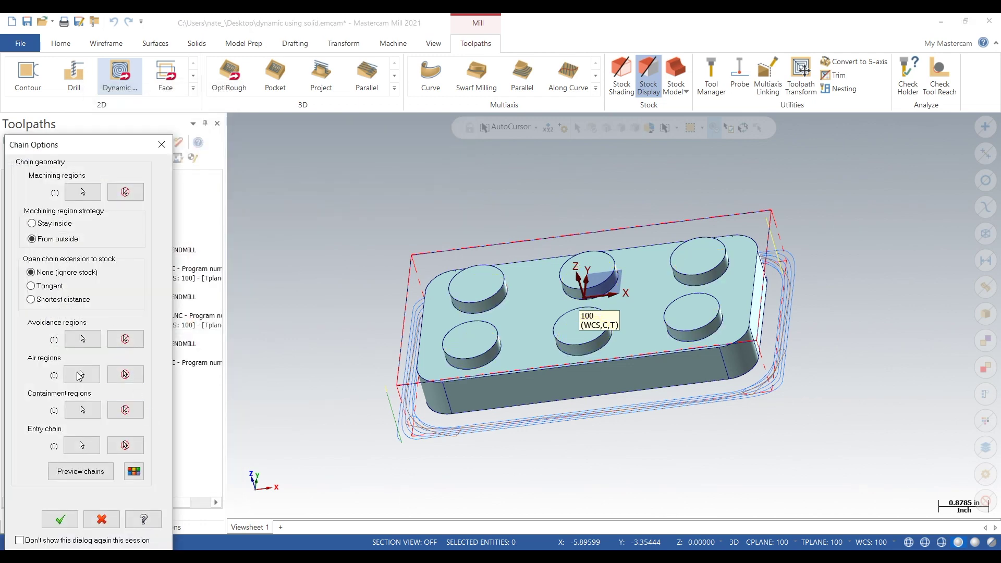
click(60, 519)
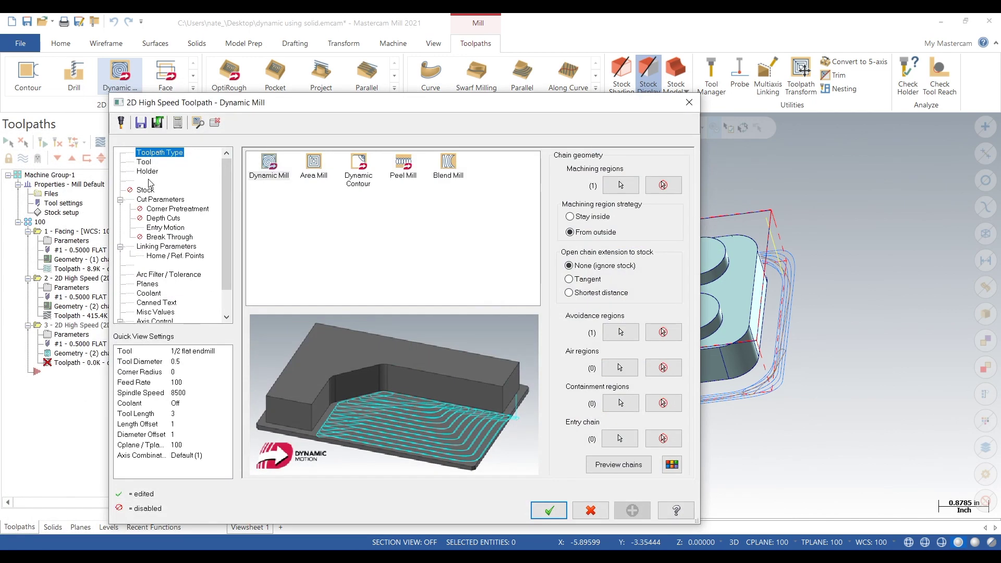
Step: Add the library 3/8 FLAT ENDMILL as tool 2 with feed 50, plunge 10, spindle 8500
click(144, 162)
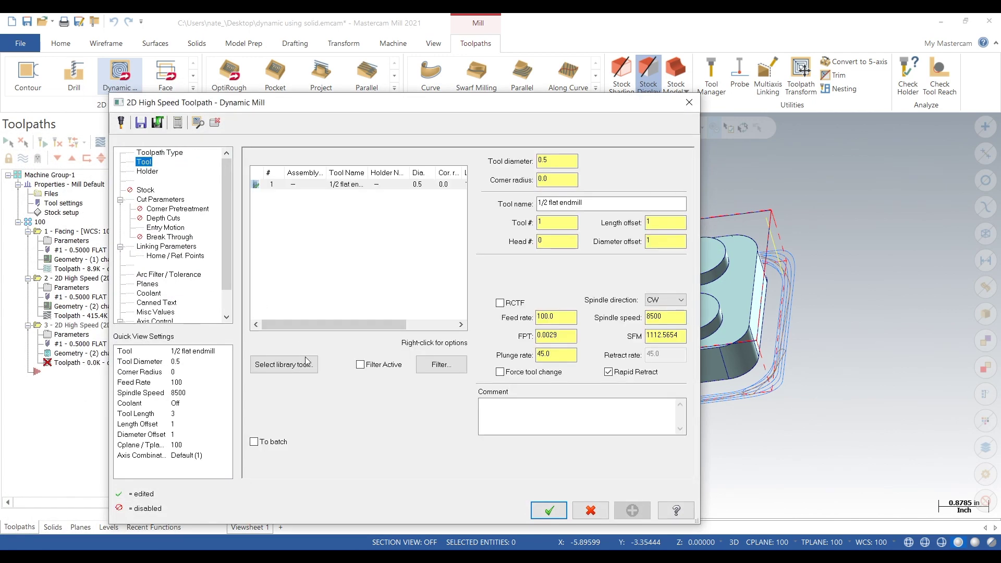
click(301, 366)
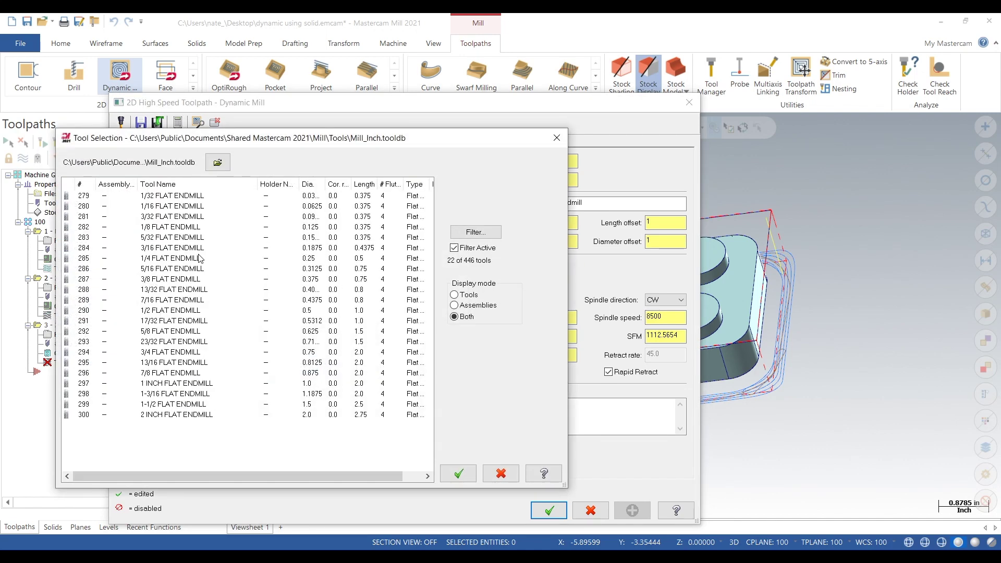
click(189, 281)
click(459, 472)
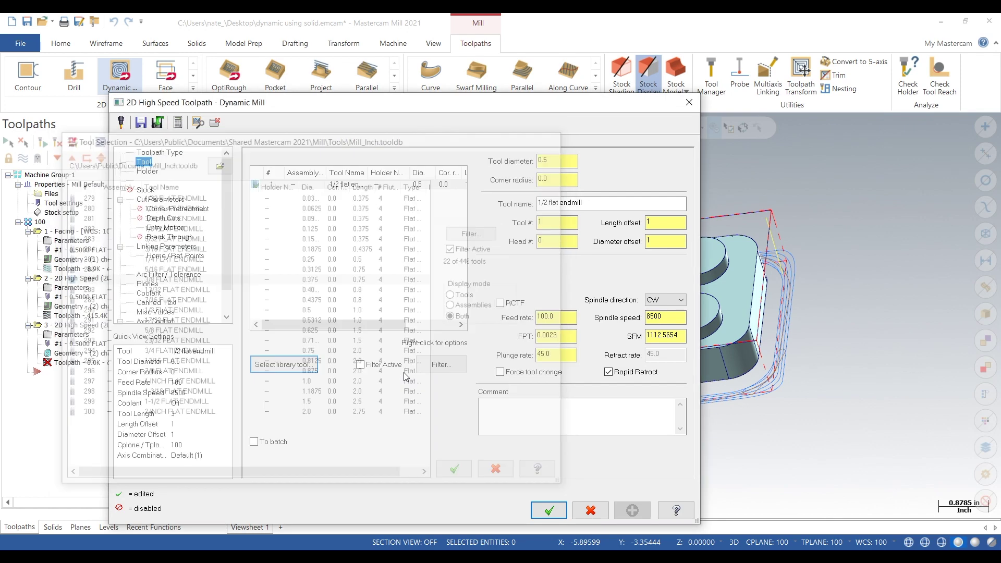
right_click(280, 196)
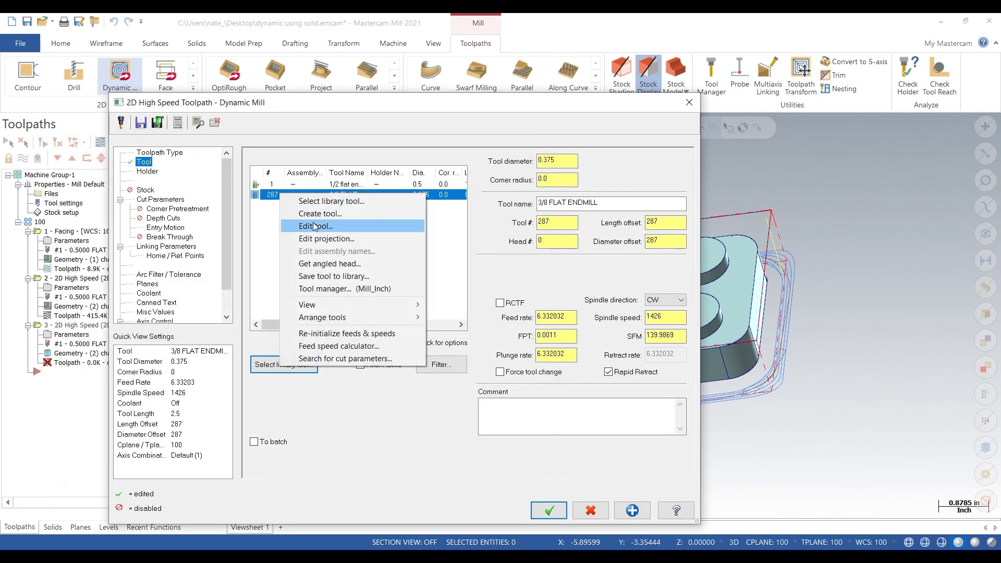
click(313, 224)
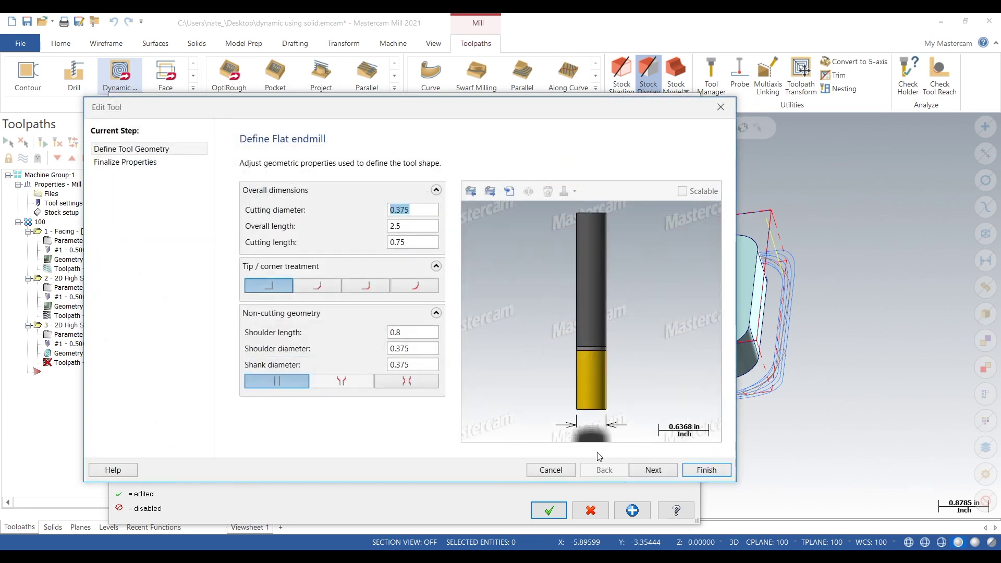
click(653, 469)
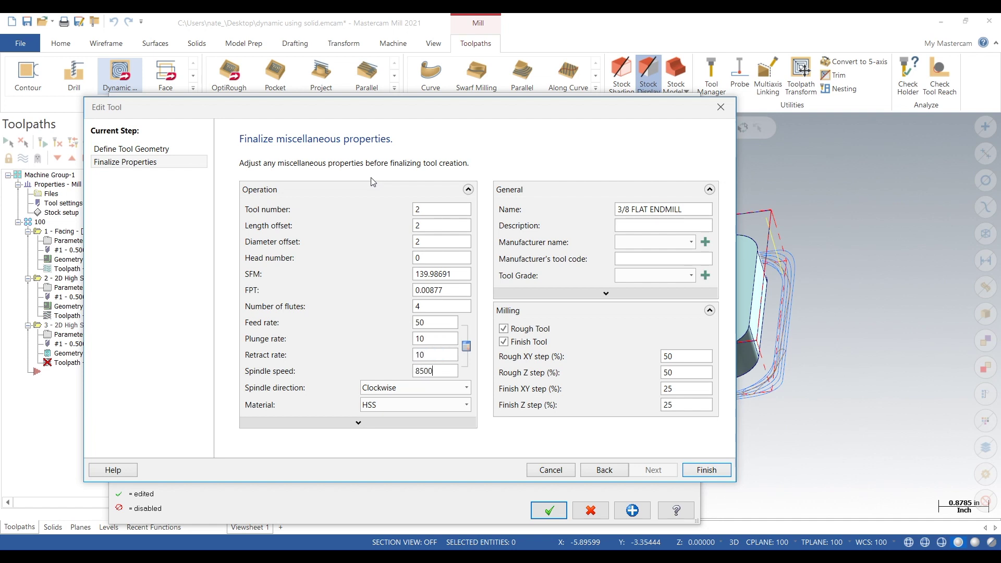
click(715, 471)
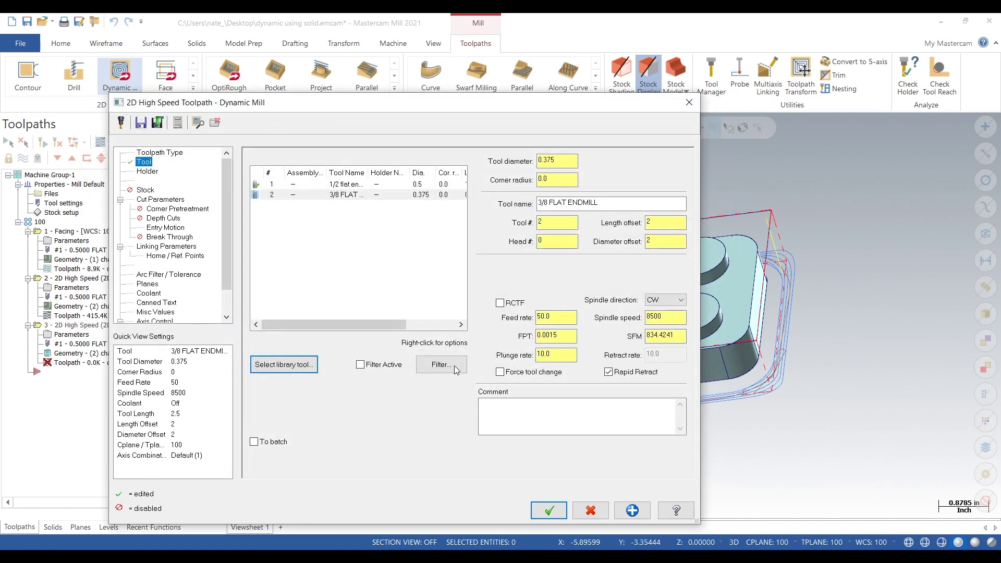
Step: Set the Cut Parameters stepover to 0.1 (26.666667%) and accept the Dynamic Mill settings
click(178, 201)
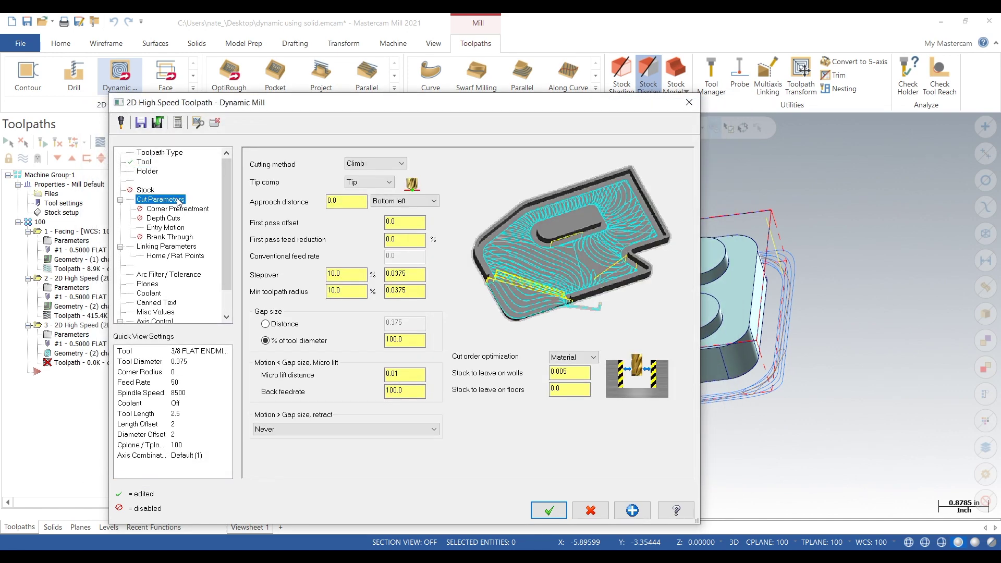
click(414, 273)
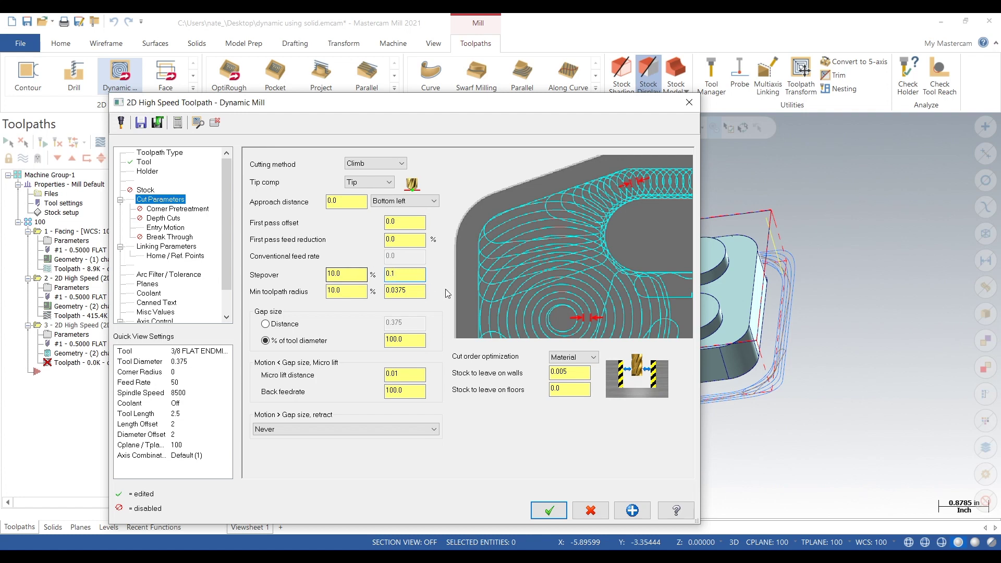
click(413, 375)
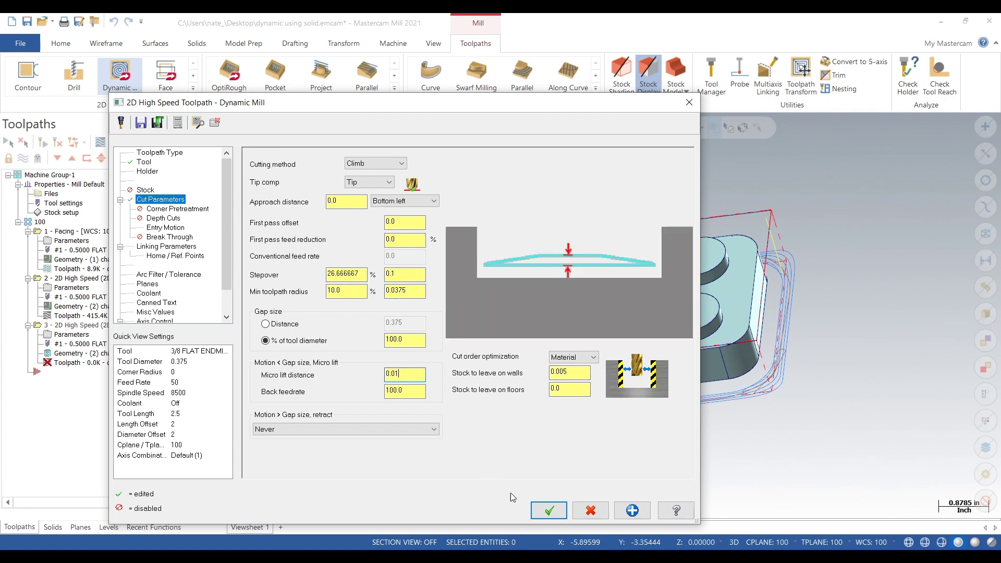
click(548, 510)
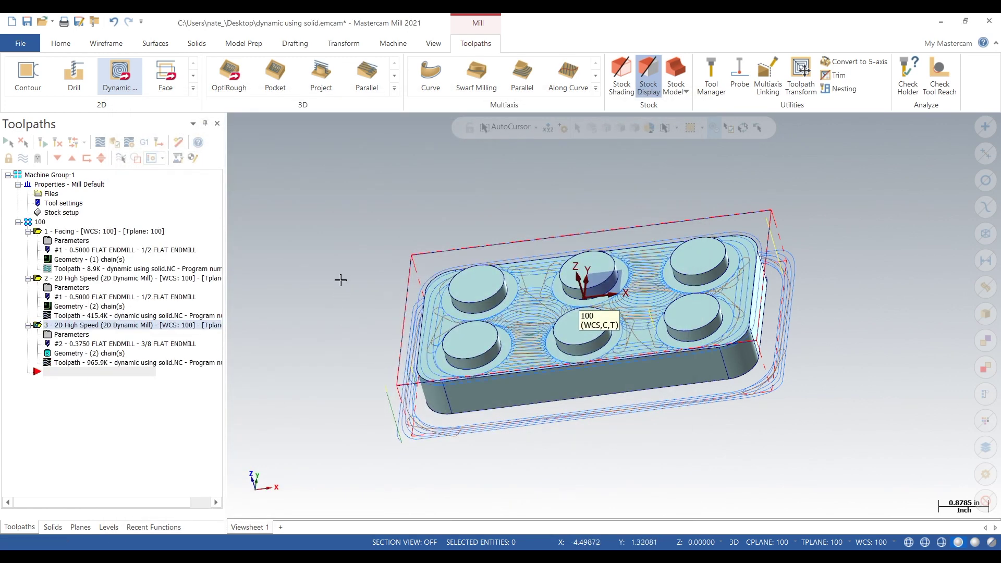
Step: Switch to the Top (WCS) view and backplot the new Dynamic Mill toolpath
right_click(346, 215)
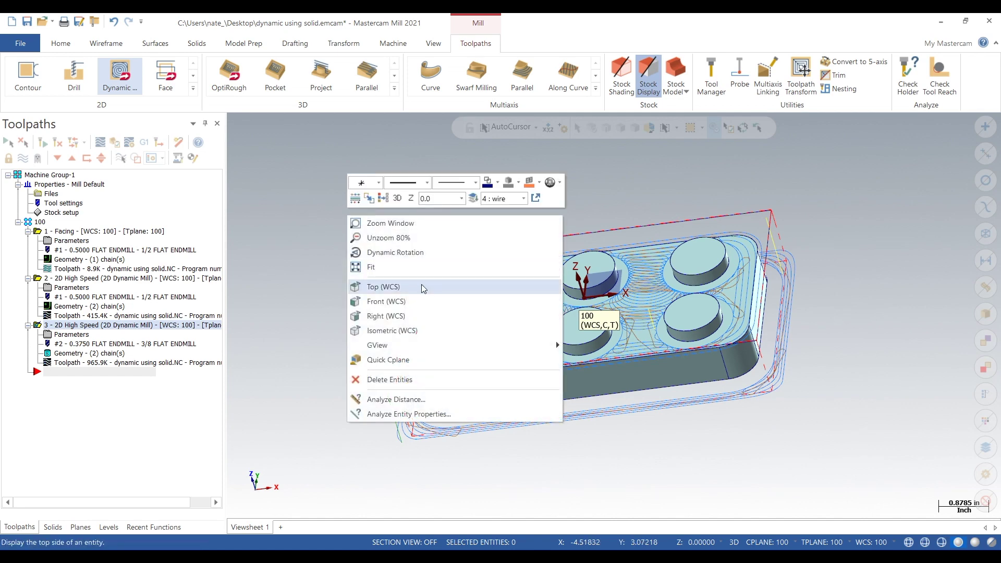
click(423, 288)
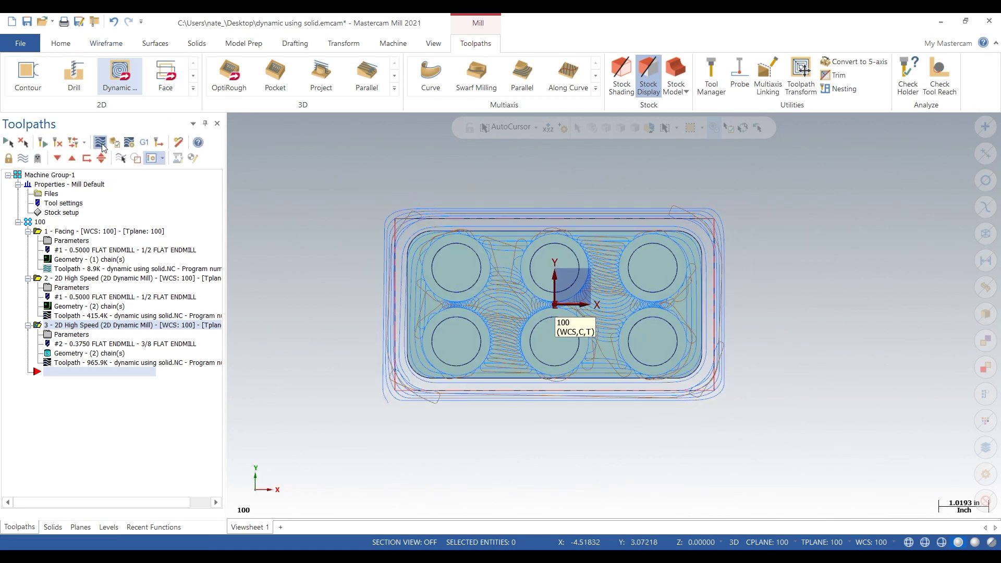
click(101, 144)
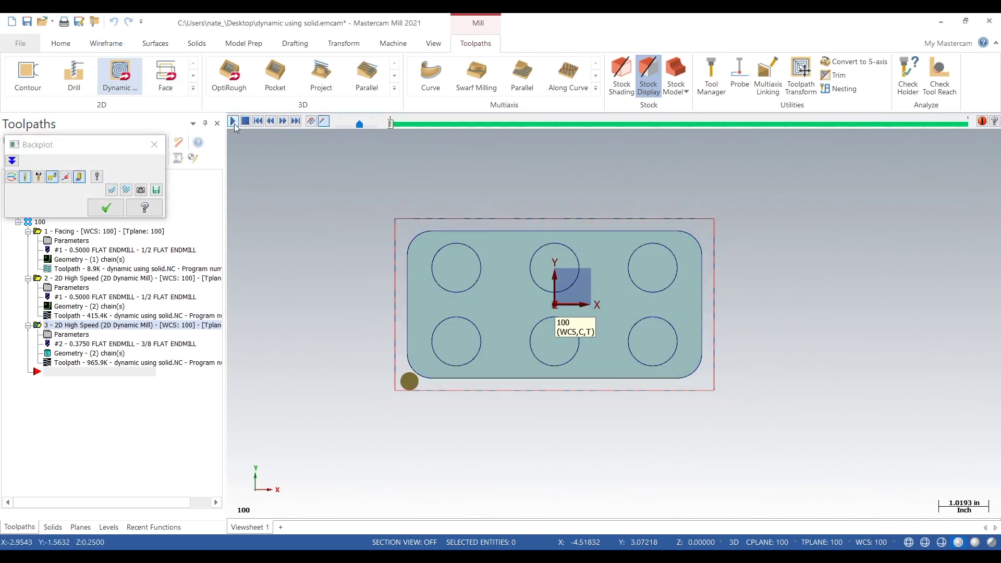
click(234, 123)
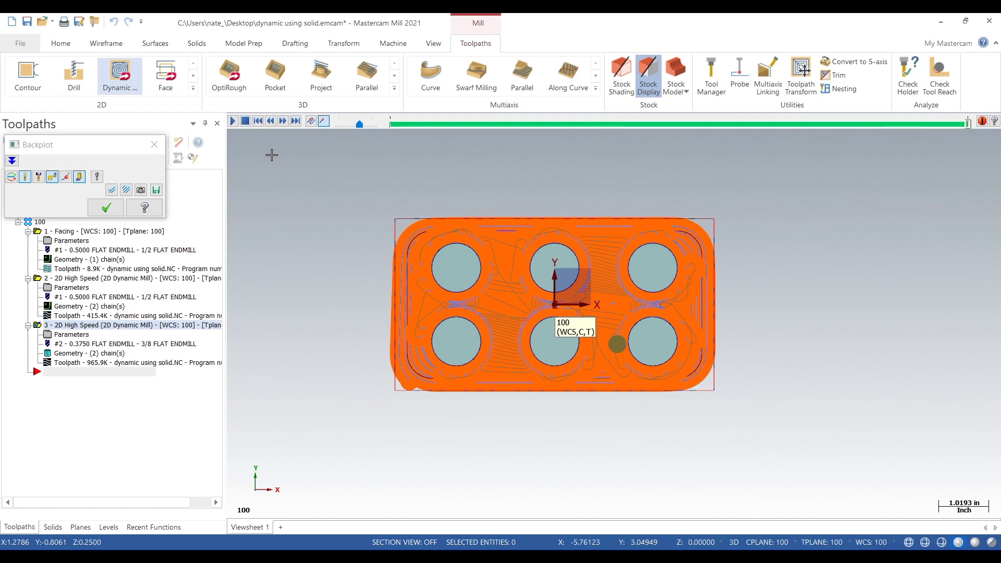
click(154, 144)
Step: Verify all three operations in group 100 in a maximized Mastercam Simulator
middle_drag(309, 311, 303, 295)
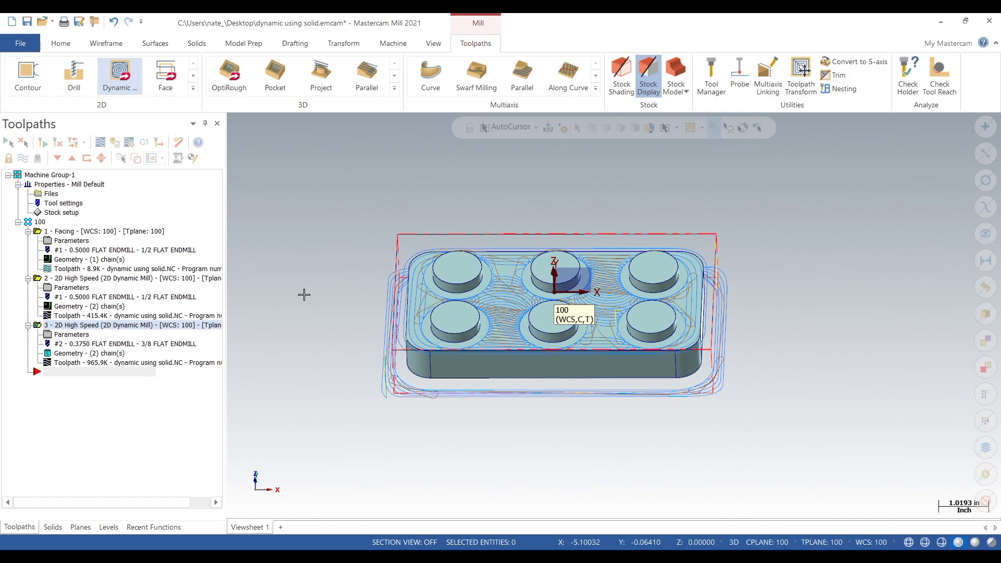
right_click(303, 295)
click(348, 366)
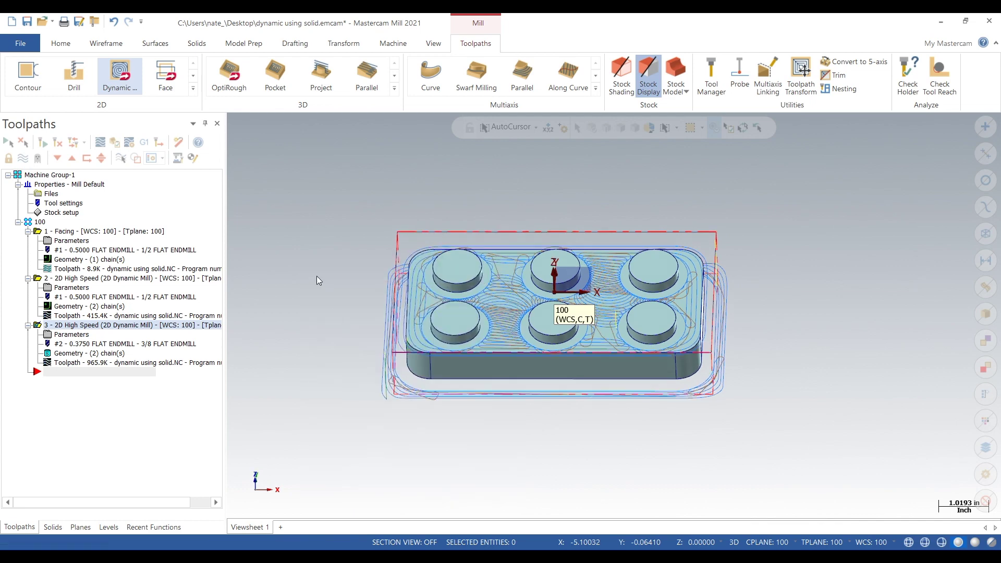
middle_drag(339, 362, 378, 307)
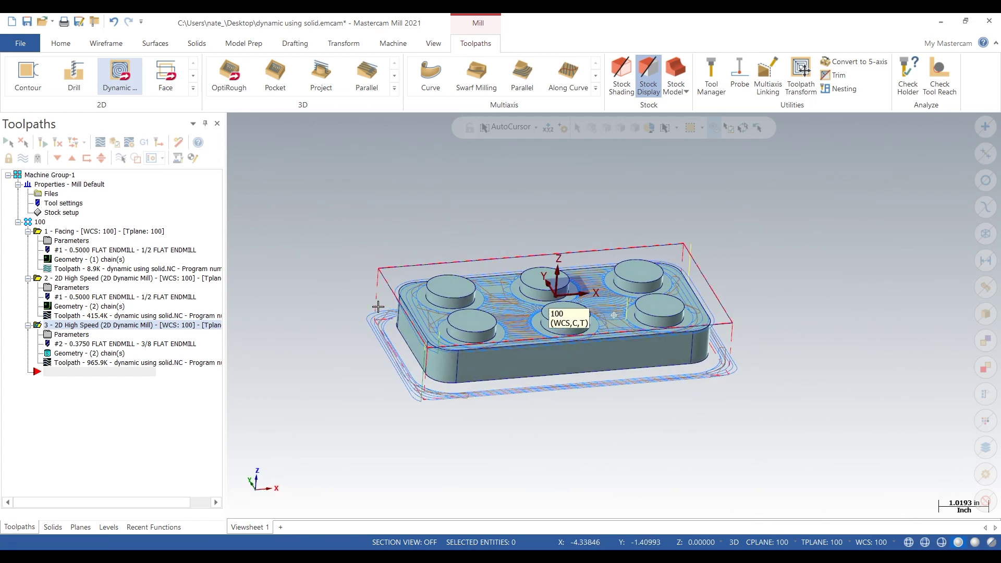
click(41, 222)
click(116, 146)
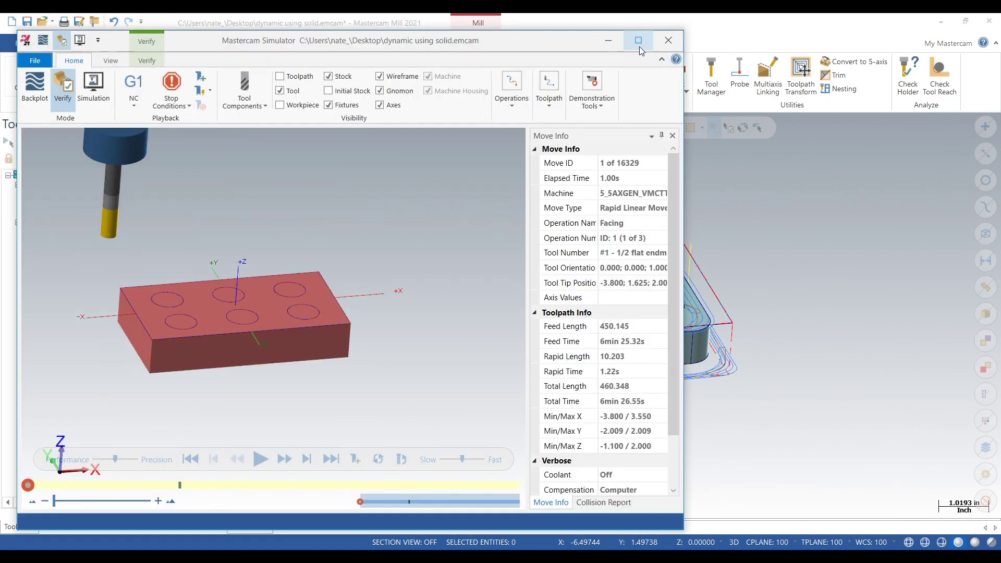
click(639, 44)
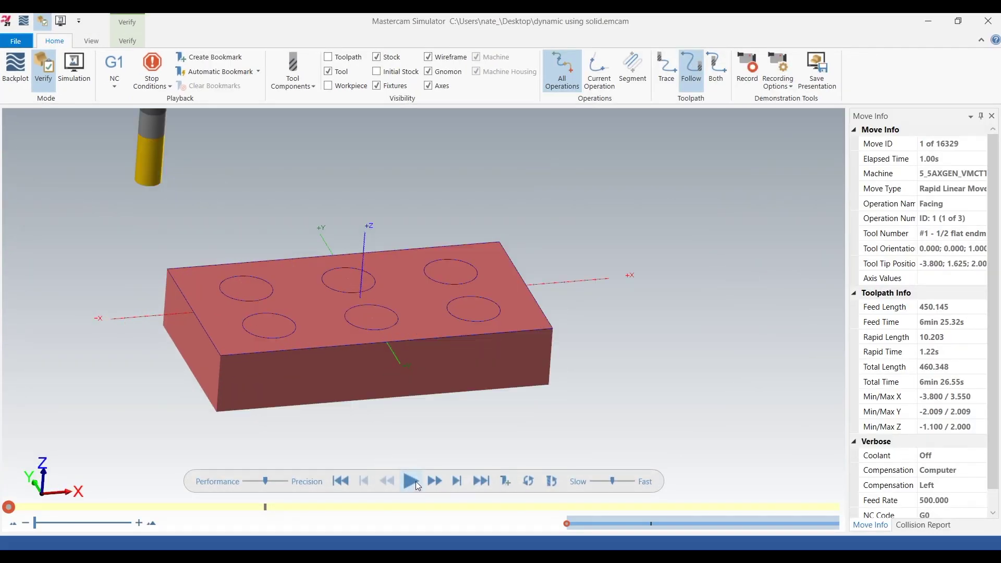
Step: Play the simulation of all three operations at a reduced speed
click(415, 481)
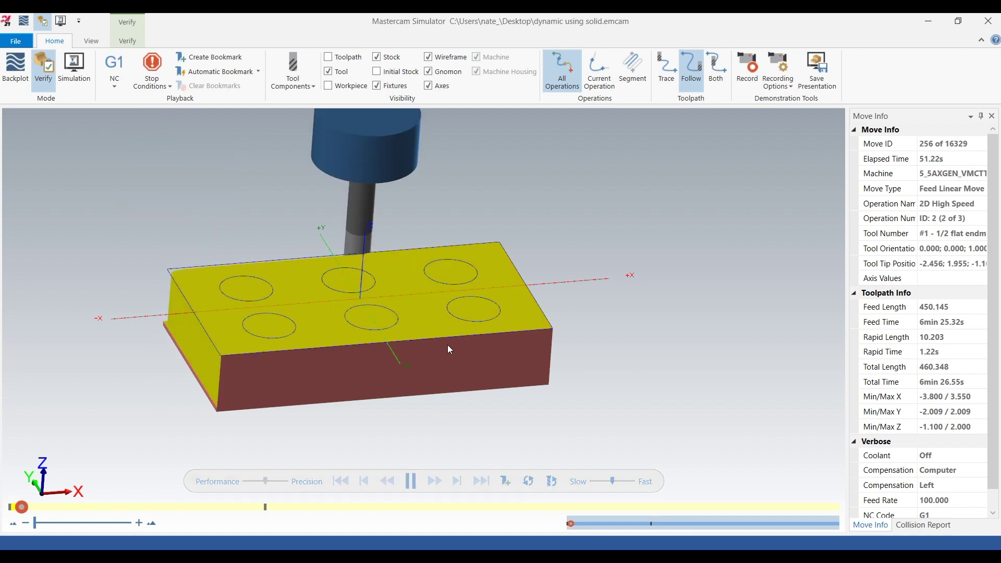
click(602, 481)
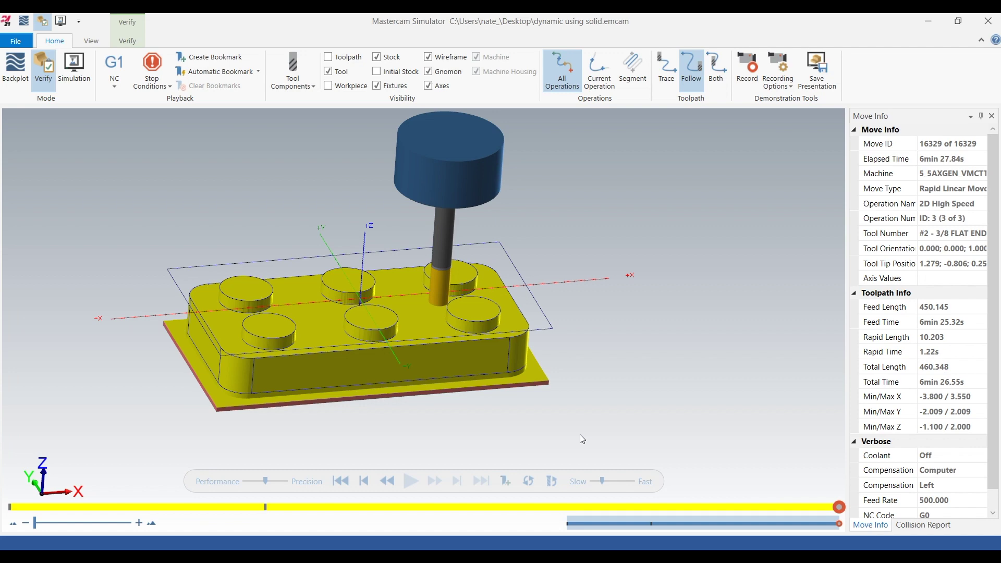
scroll(412, 336, up, 3)
scroll(409, 336, down, 3)
scroll(329, 318, up, 3)
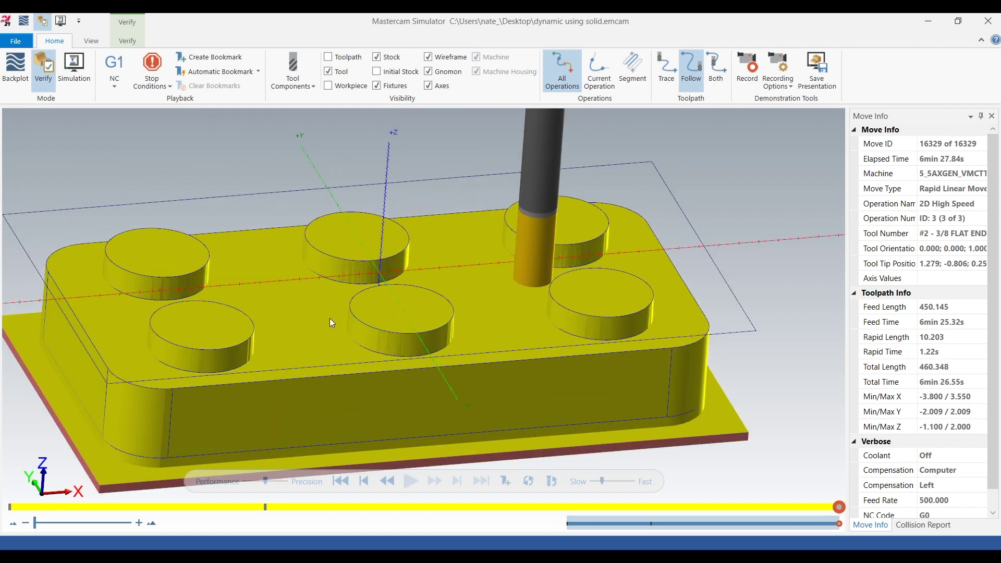
middle_drag(342, 336, 489, 354)
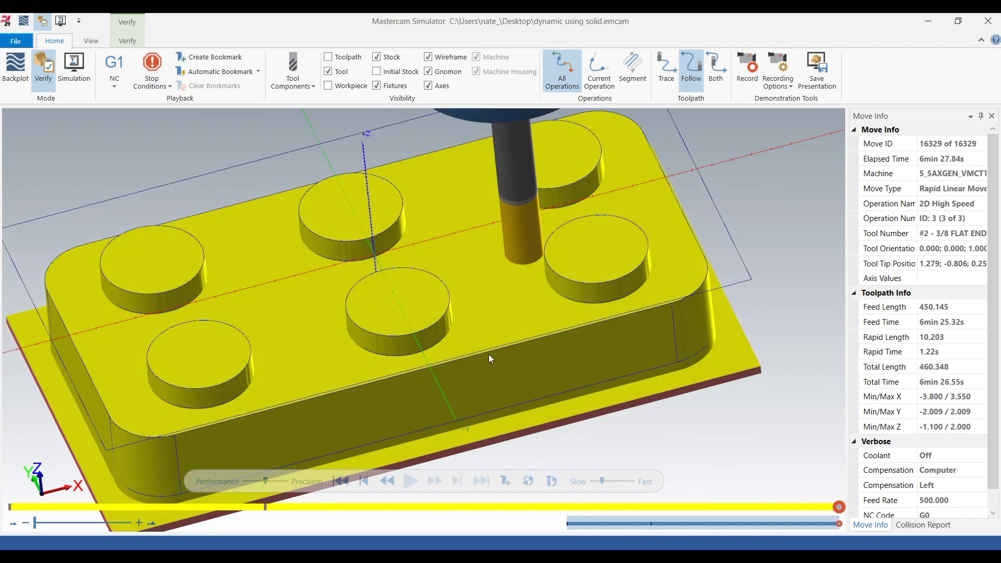
scroll(643, 366, down, 3)
middle_drag(643, 365, 612, 359)
scroll(609, 334, up, 2)
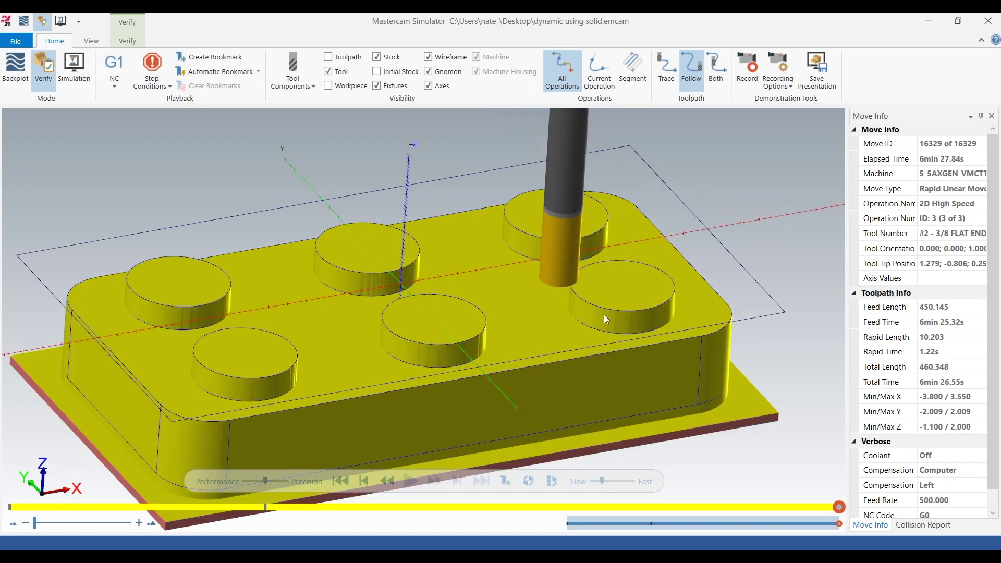
scroll(614, 311, down, 1)
scroll(464, 257, up, 3)
scroll(465, 258, down, 3)
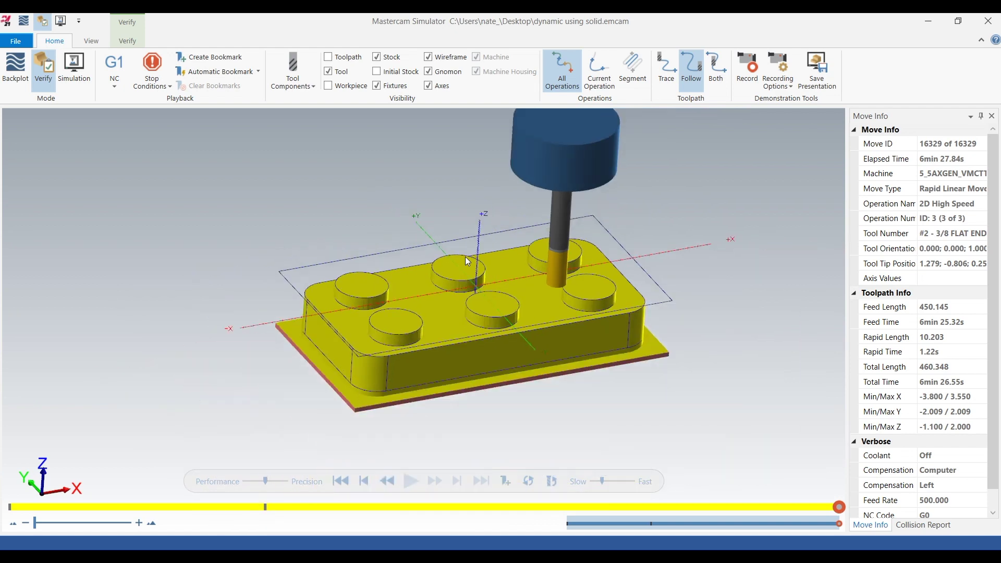
middle_drag(480, 281, 479, 282)
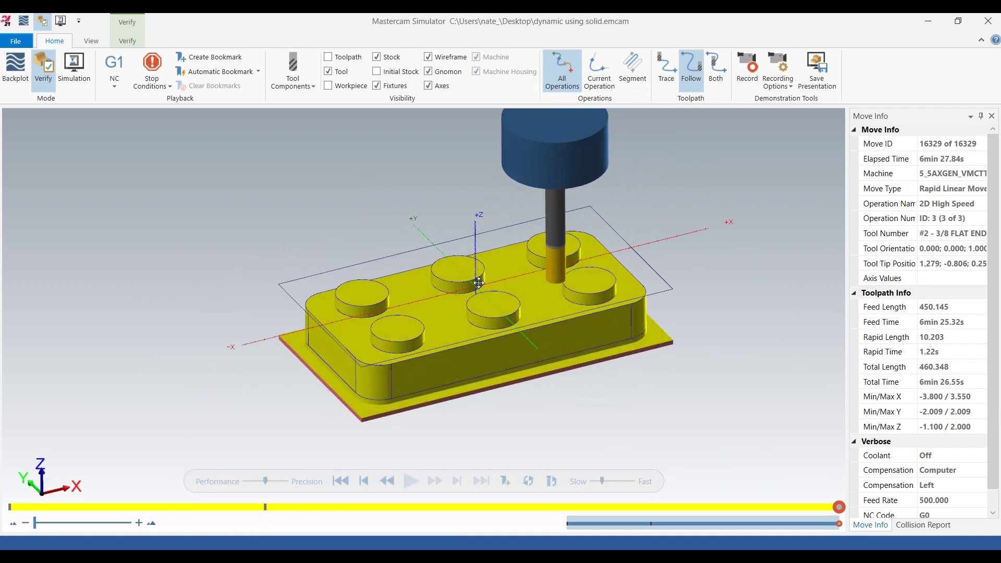
click(987, 21)
Step: Set the part to a Top (WCS) view, then orbit to an oblique angle
right_click(466, 250)
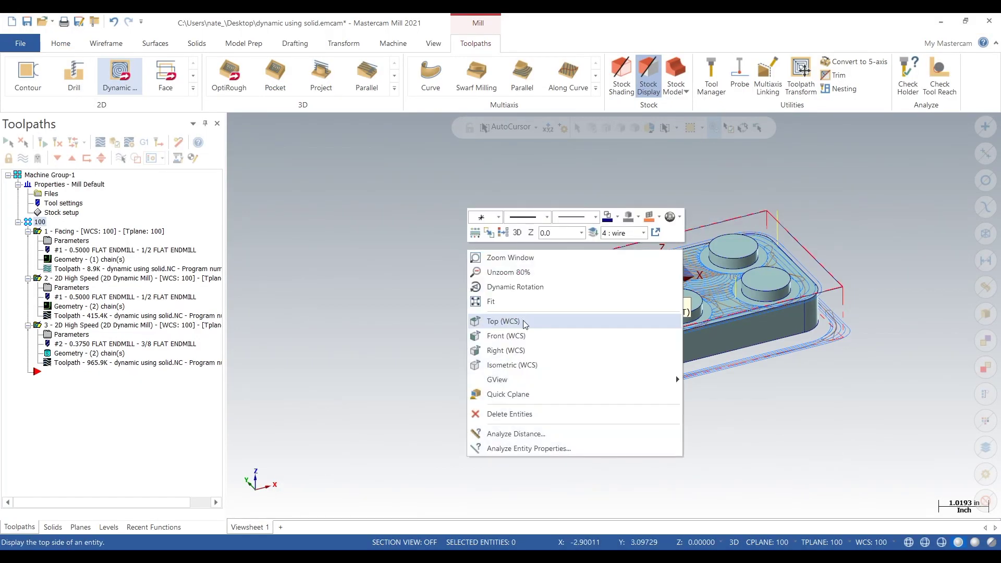
click(503, 320)
middle_drag(806, 351, 842, 279)
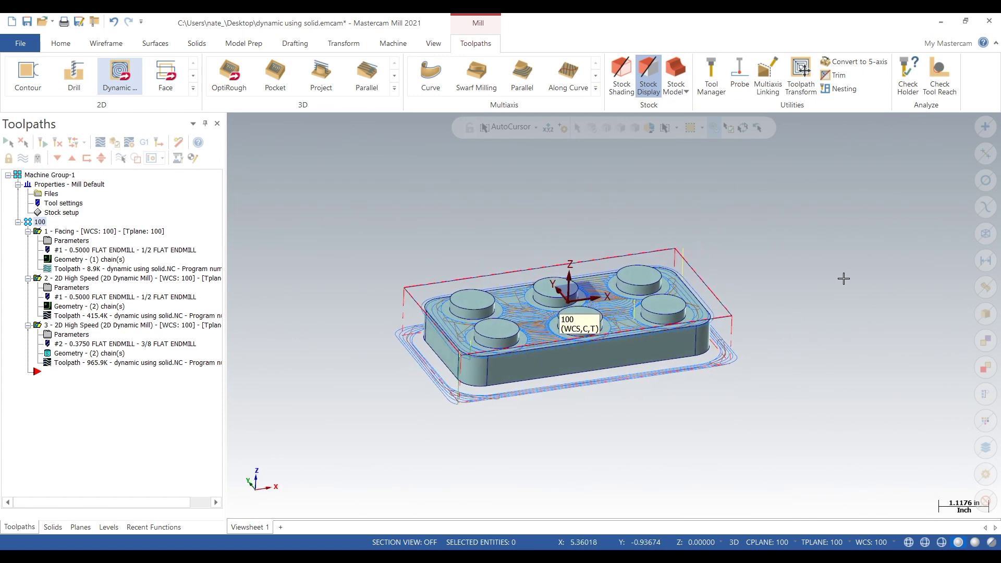